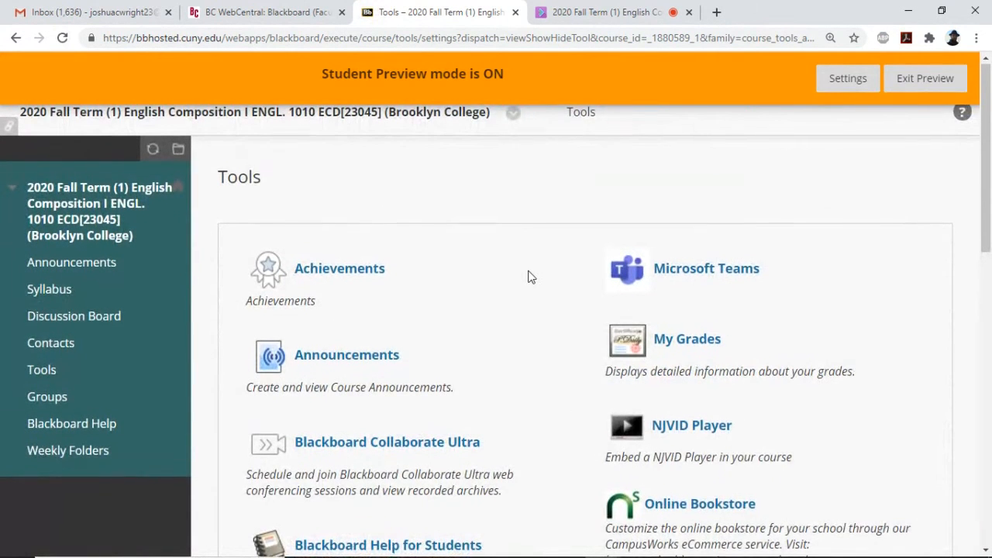
# Step: Open Blackboard Collaborate Ultra from the course tools and display the Course Room's joining options
pyautogui.scroll(-2, 527, 277)
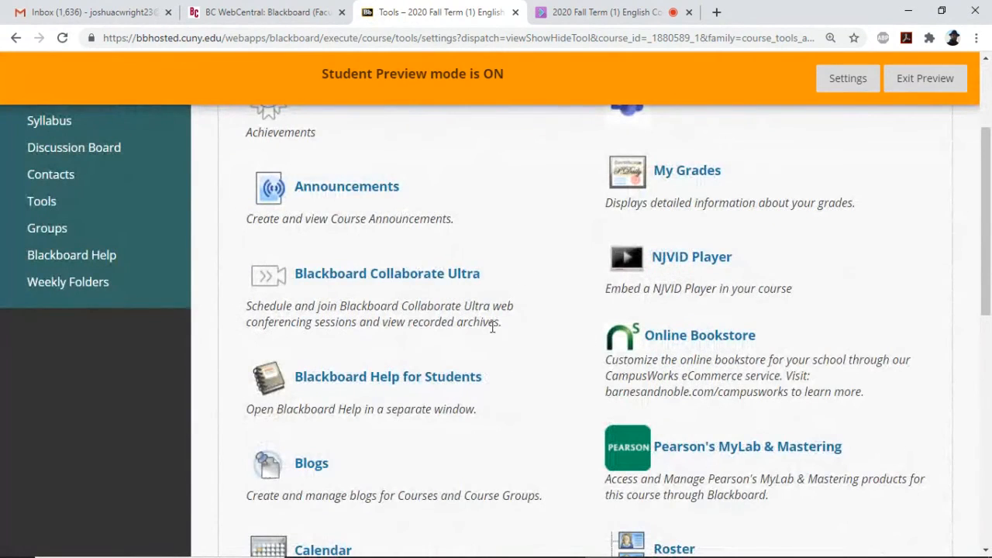
pyautogui.scroll(2, 491, 328)
pyautogui.scroll(-2, 492, 326)
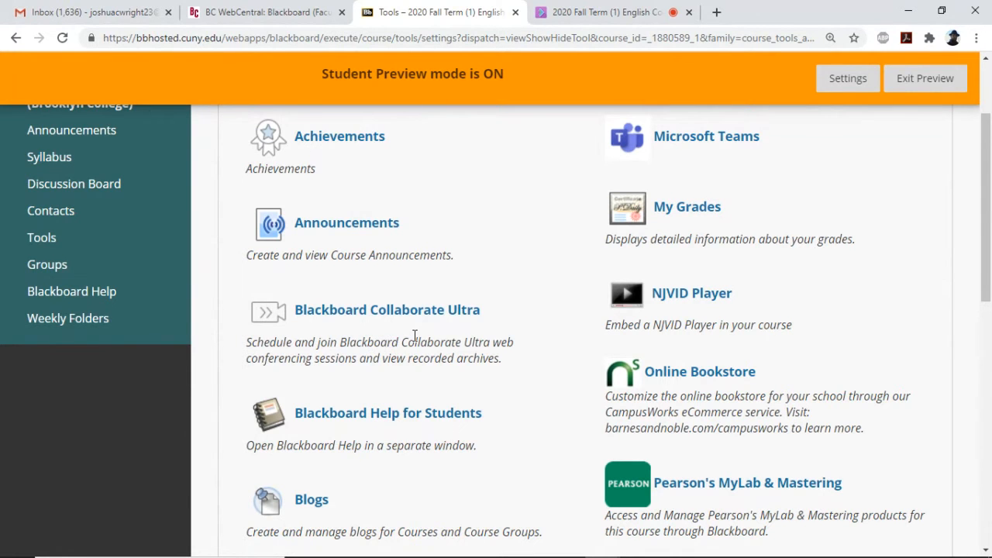
pyautogui.scroll(-2, 415, 334)
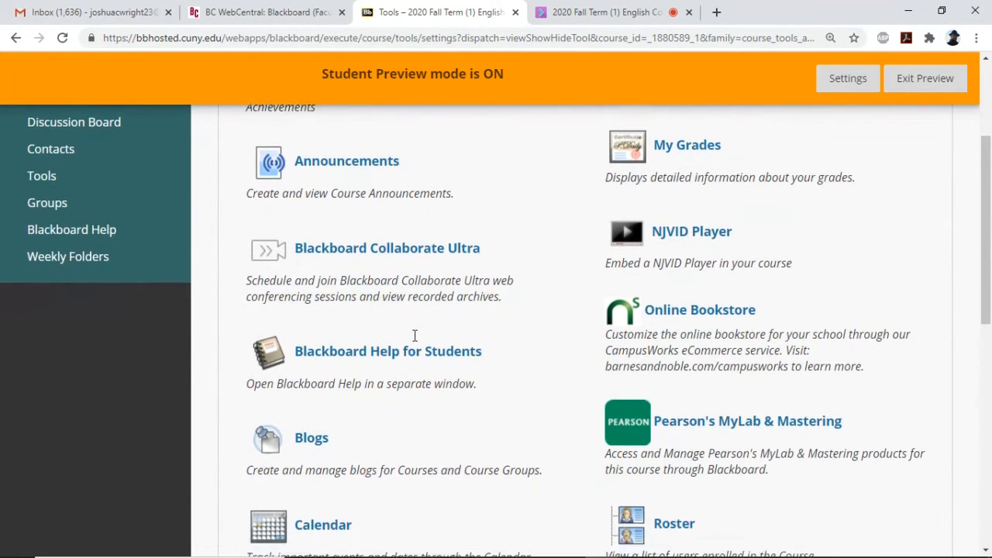
pyautogui.scroll(1, 414, 334)
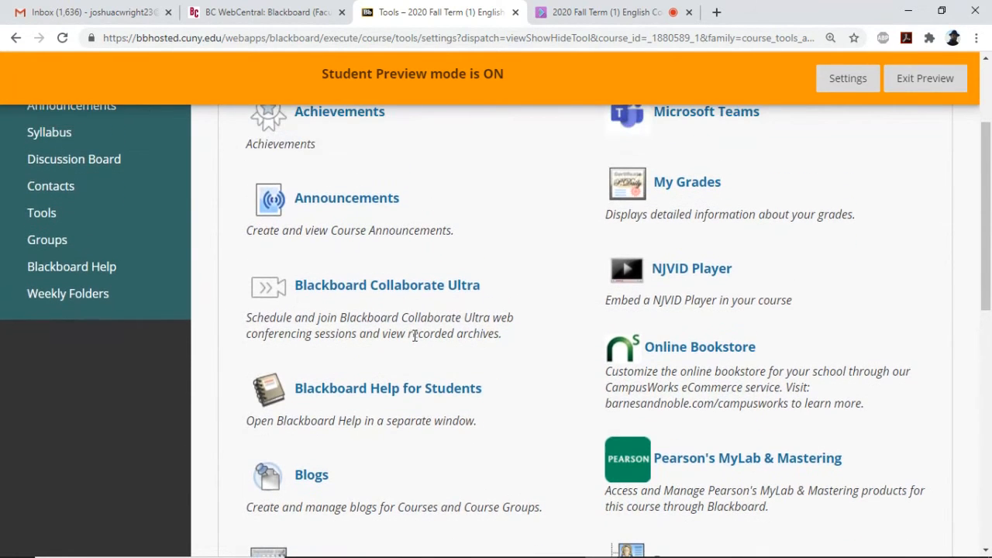
pyautogui.click(352, 293)
pyautogui.scroll(-1, 613, 177)
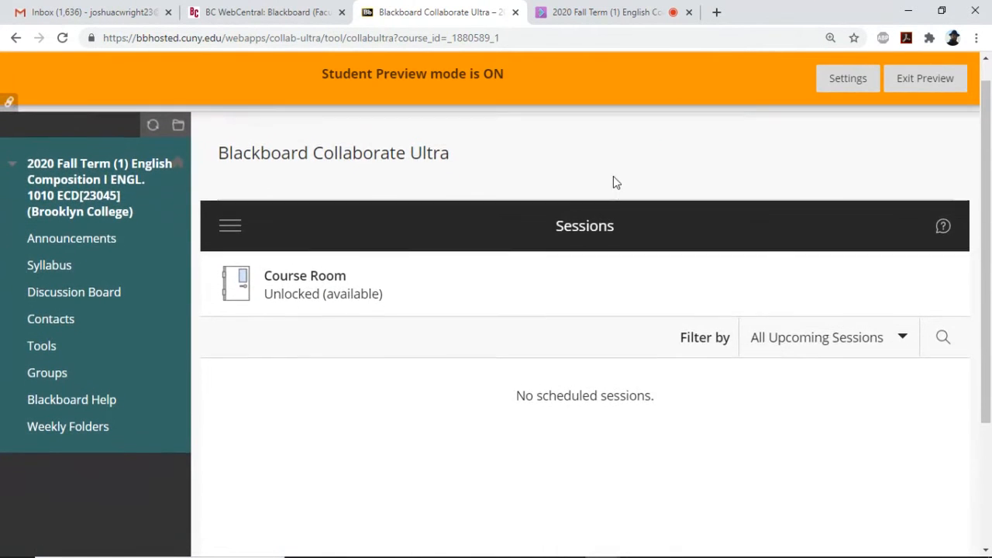
pyautogui.click(293, 287)
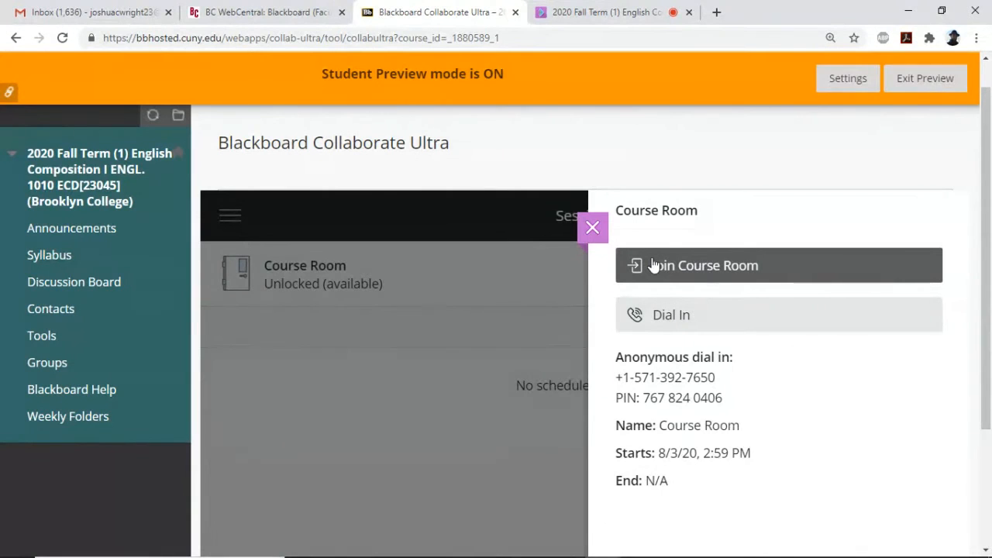
# Step: Switch to the running Collaborate session of the 2020 Fall Term English Composition course
pyautogui.click(609, 14)
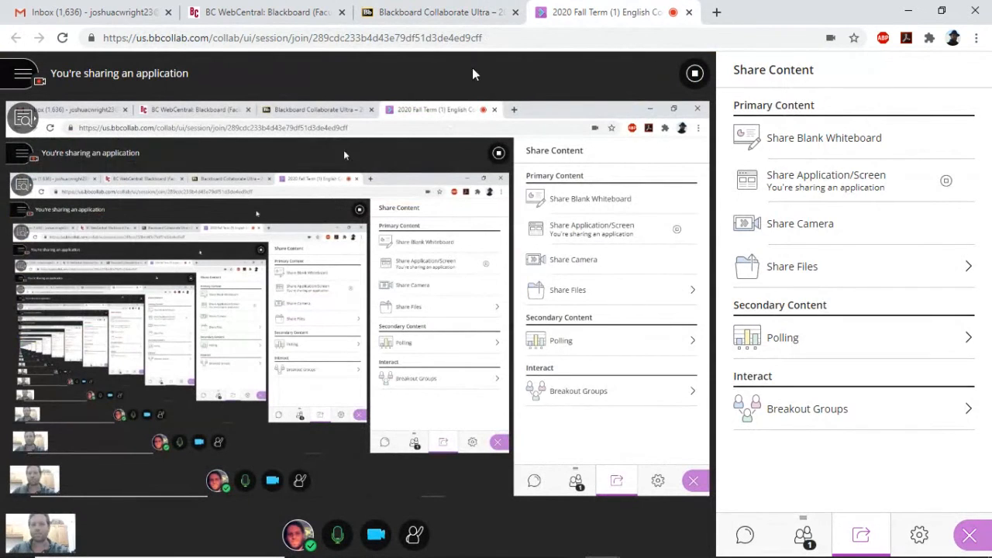
pyautogui.click(482, 22)
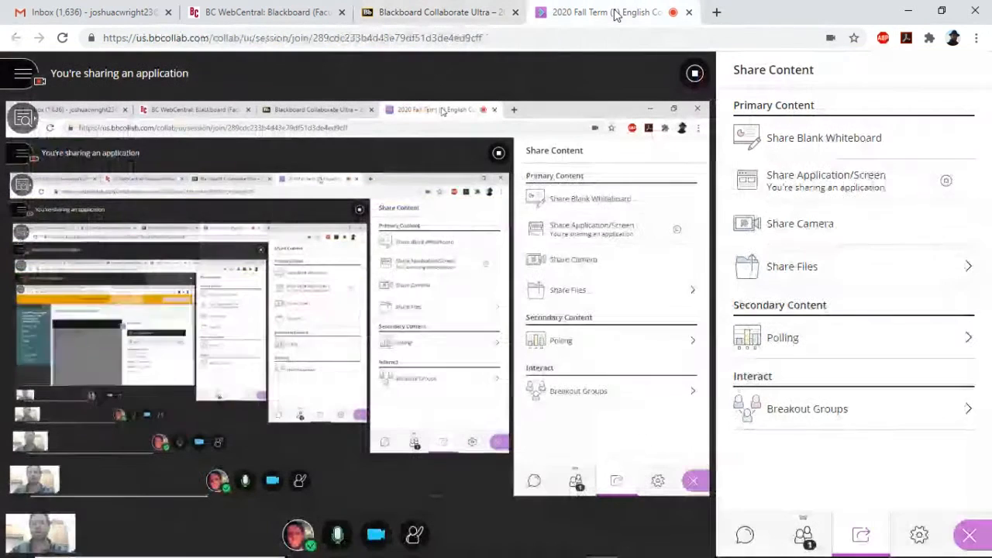
pyautogui.click(605, 12)
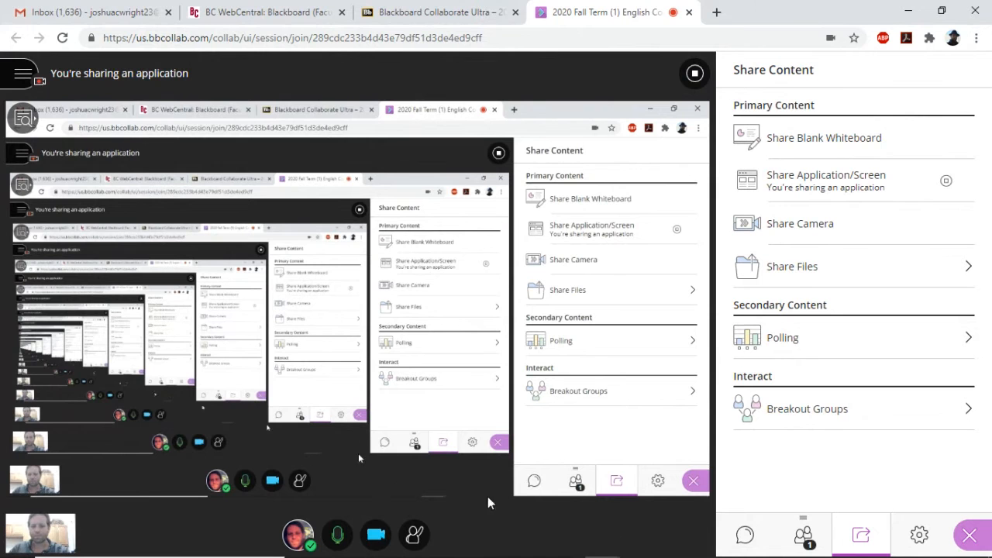
# Step: Mute and unmute the microphone, and stop and restart sharing the camera video
pyautogui.click(335, 534)
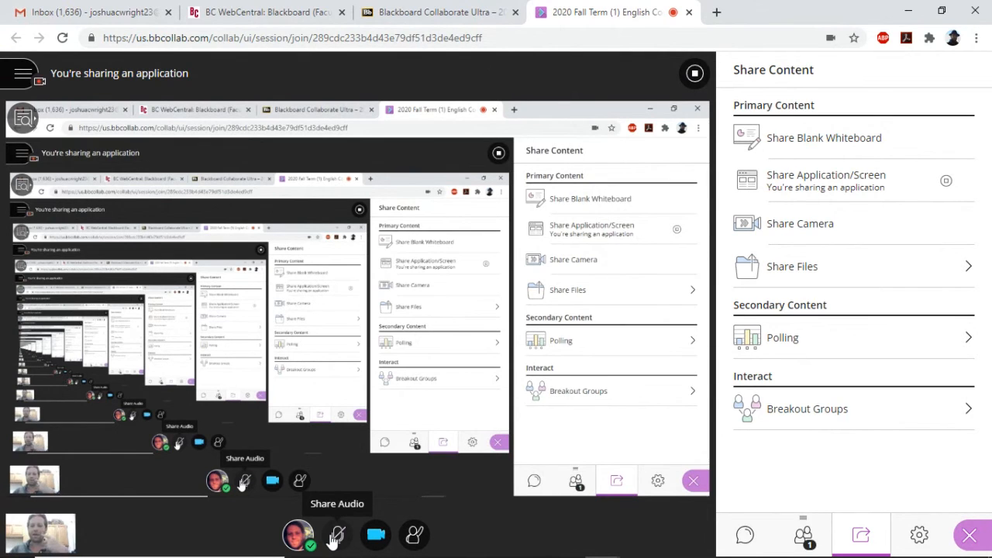
pyautogui.click(335, 535)
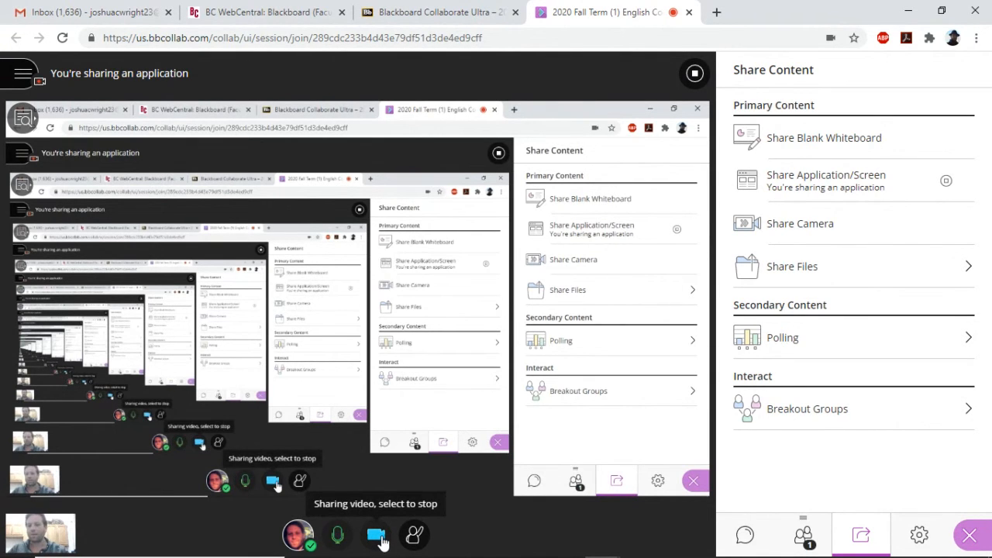
pyautogui.click(379, 536)
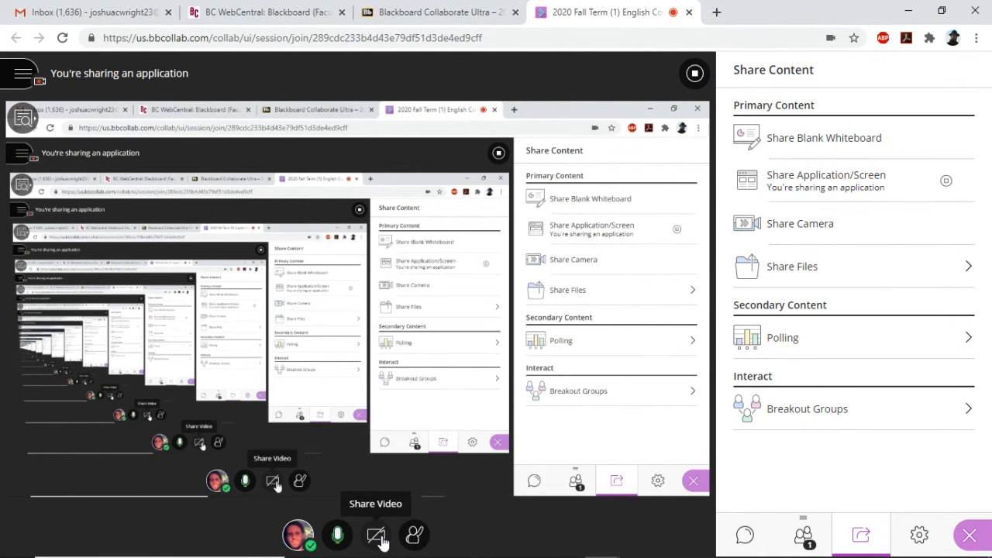
pyautogui.click(378, 538)
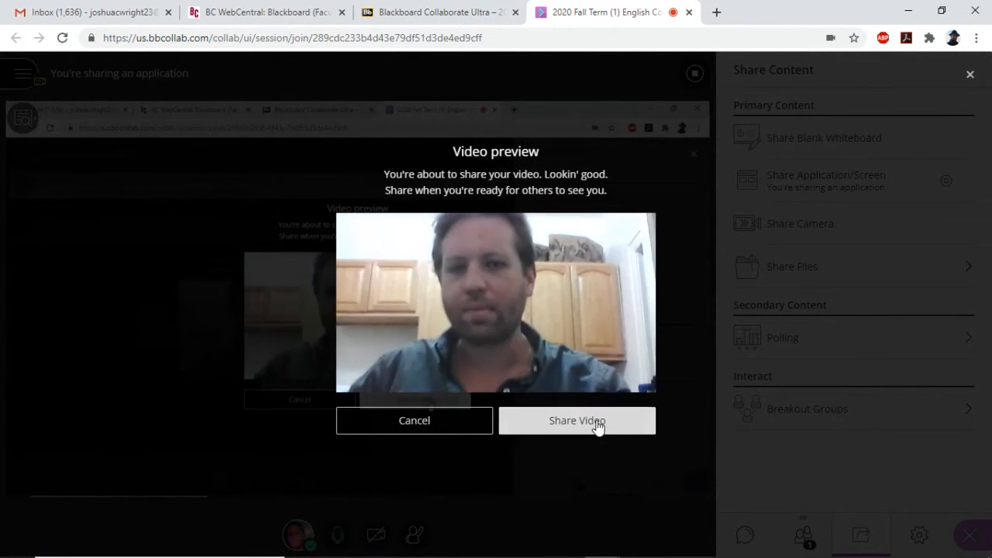
pyautogui.click(597, 425)
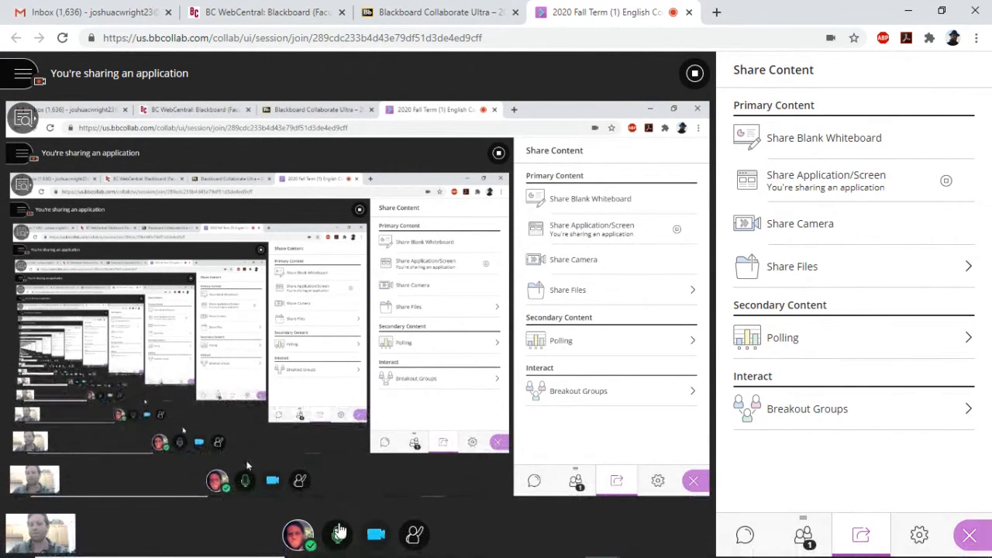
# Step: Post the test message "dfskfsklk" in the session's Everyone chat
pyautogui.click(746, 534)
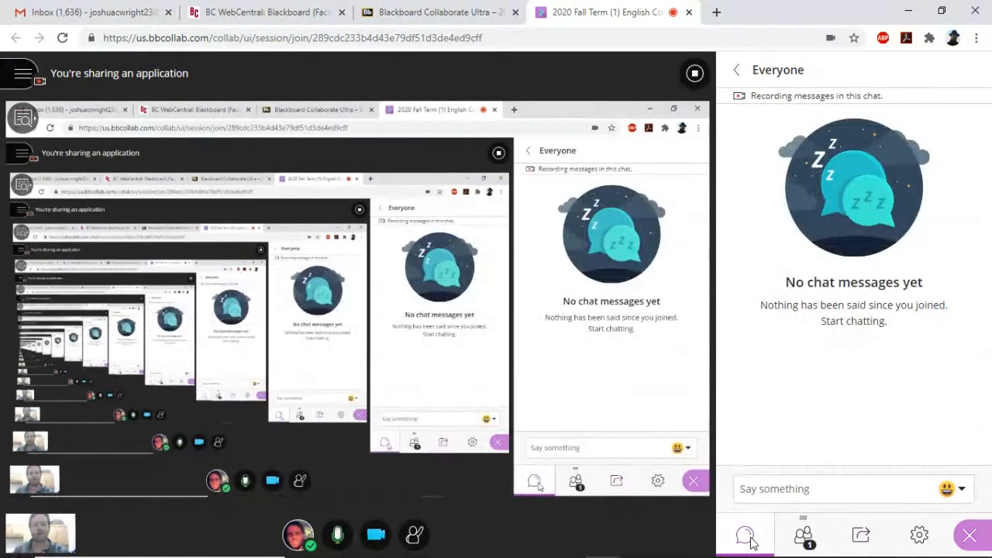
pyautogui.click(777, 489)
pyautogui.write('dfskfs')
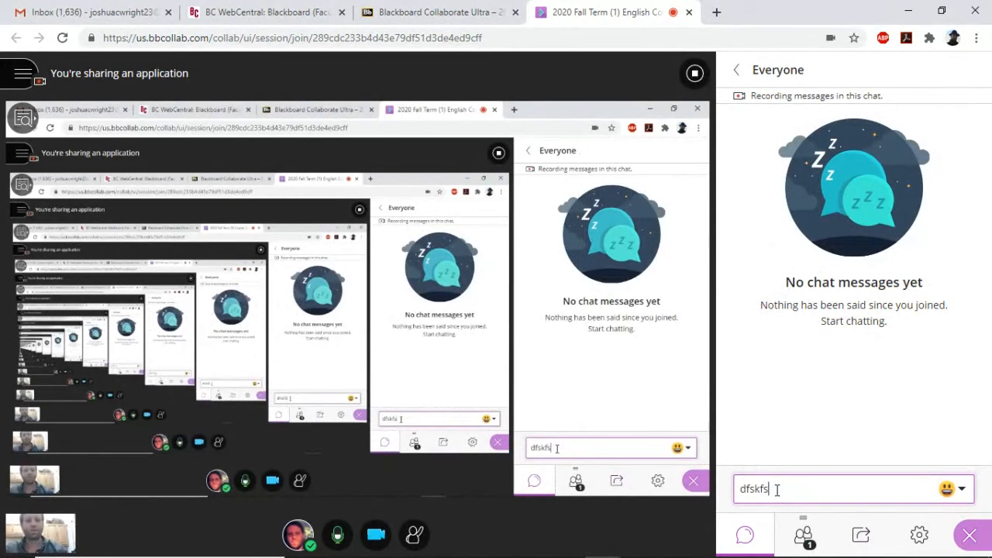
pyautogui.write('kjklk')
pyautogui.press('Return')
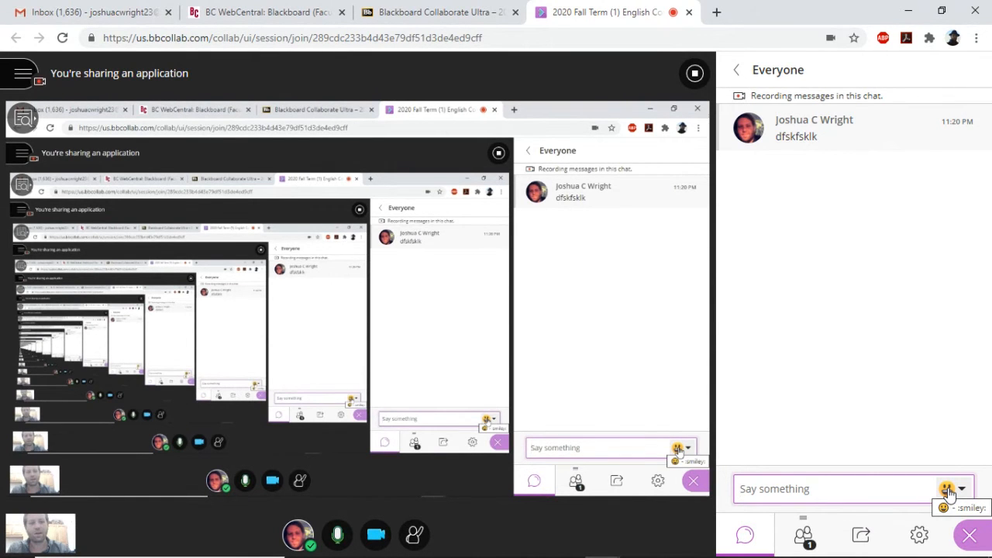
# Step: Browse the emojis available for chat messages and look over the content sharing options
pyautogui.click(946, 490)
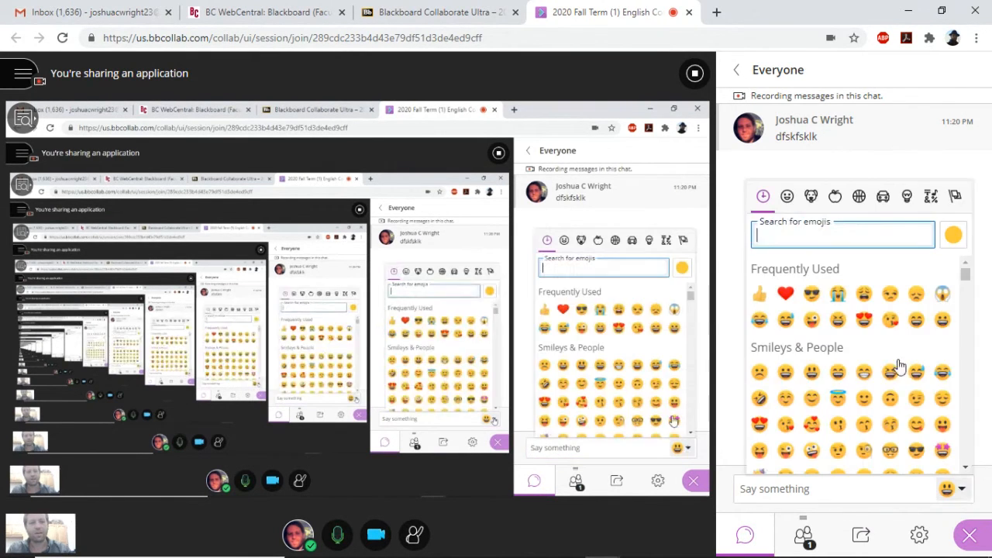
pyautogui.scroll(-10, 843, 367)
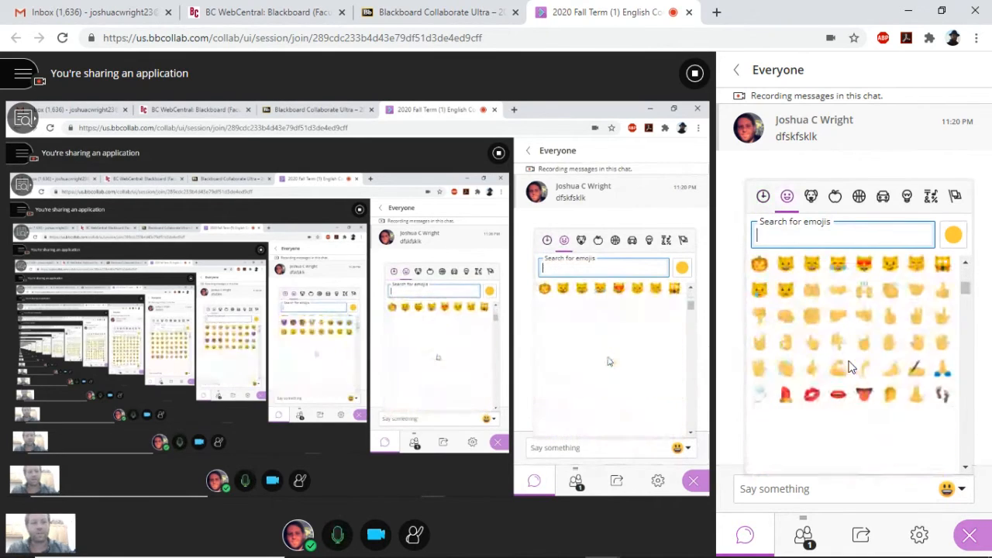
pyautogui.scroll(-5, 850, 368)
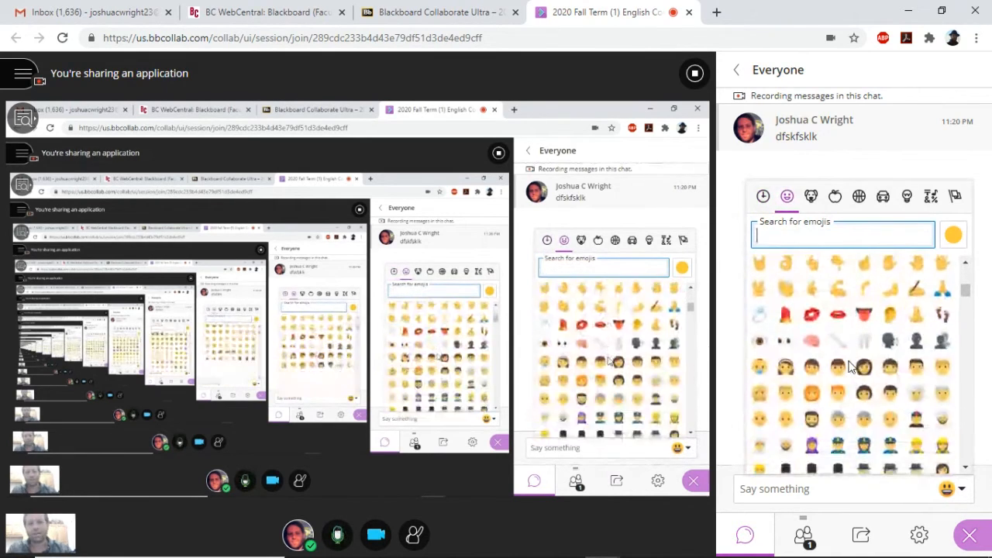
pyautogui.scroll(15, 850, 367)
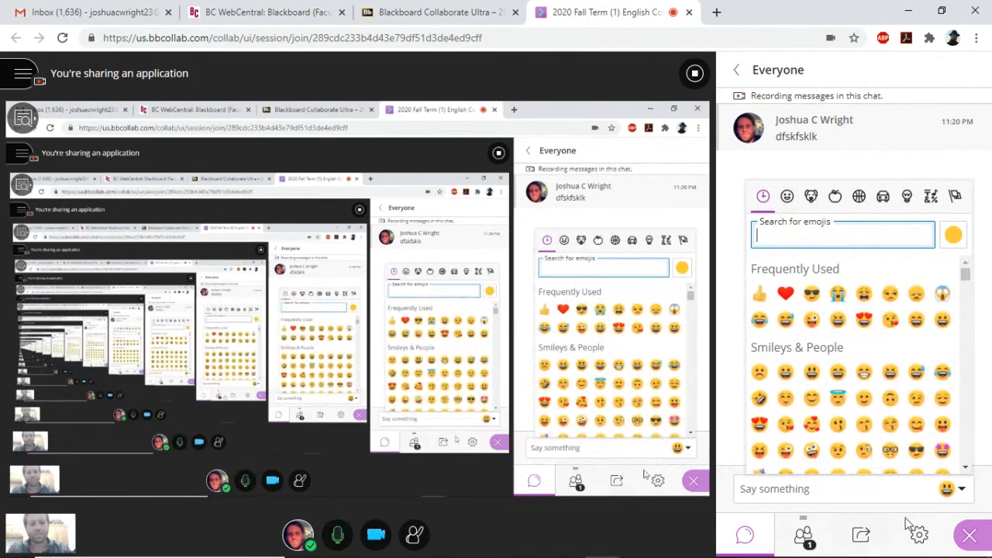
pyautogui.click(872, 543)
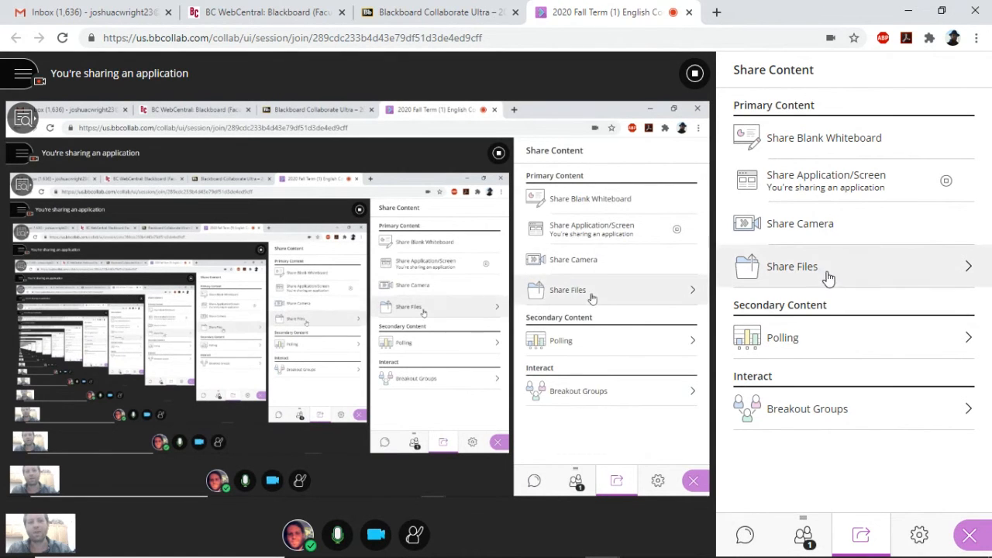
pyautogui.click(743, 535)
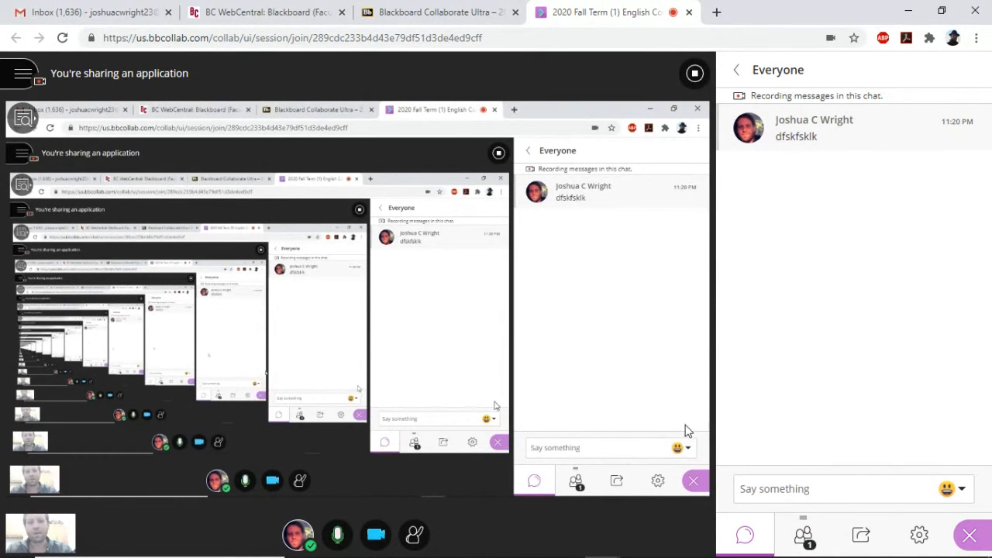
# Step: View the status and feedback options of the own profile and the settings for changing the profile picture
pyautogui.click(298, 536)
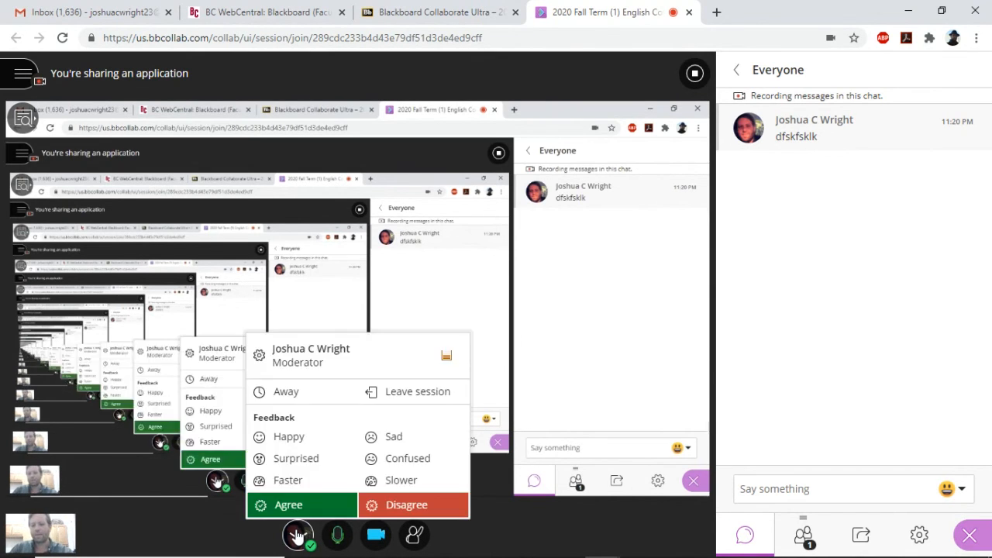
pyautogui.click(333, 356)
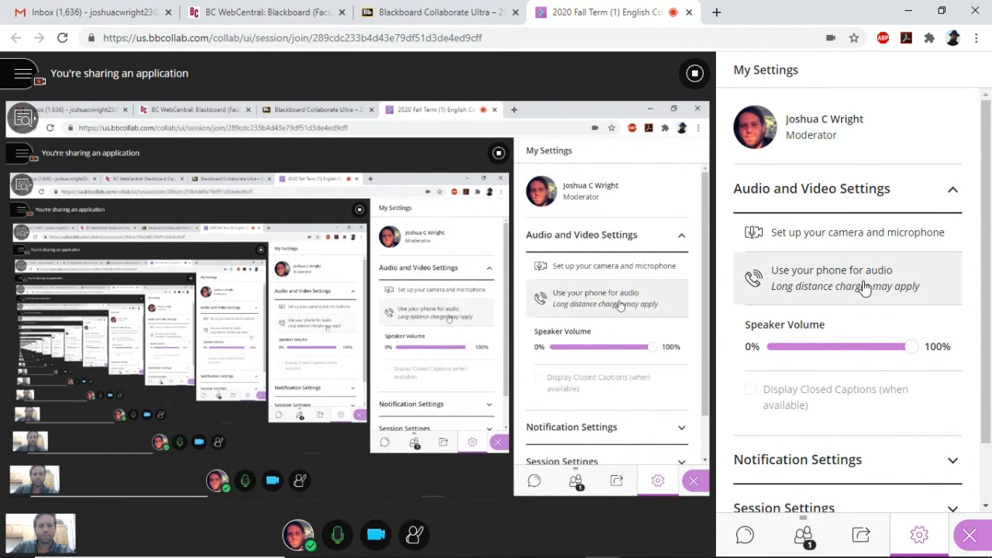
pyautogui.click(756, 130)
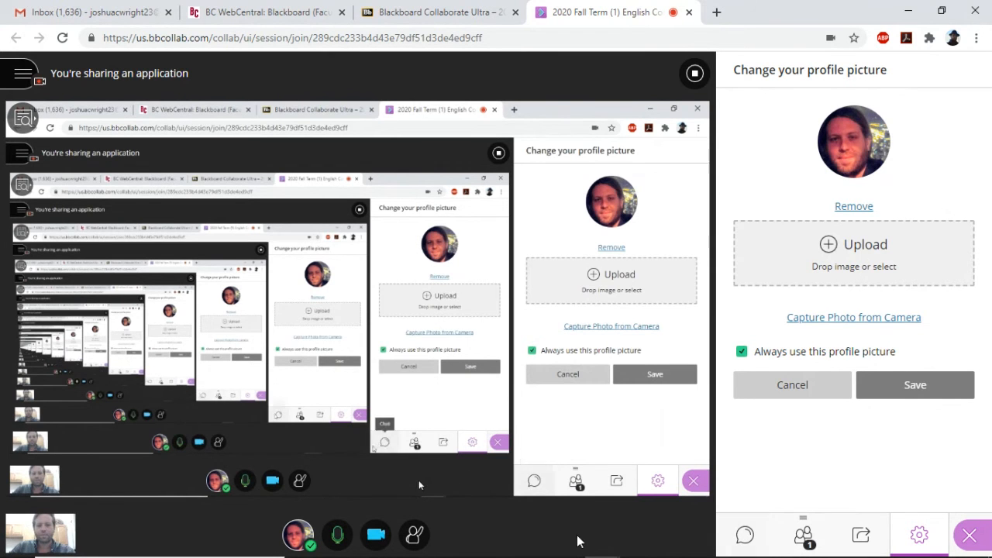
pyautogui.click(969, 536)
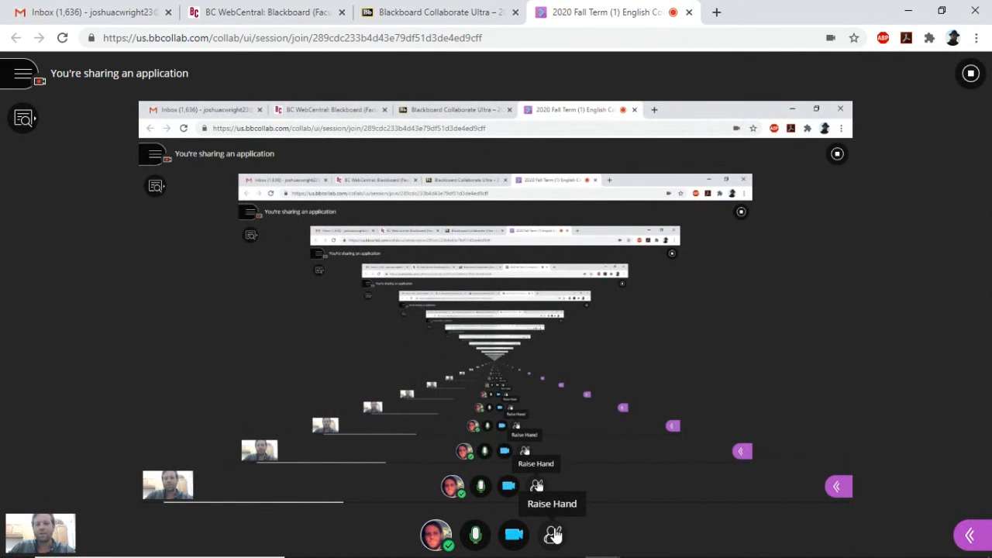
pyautogui.click(970, 534)
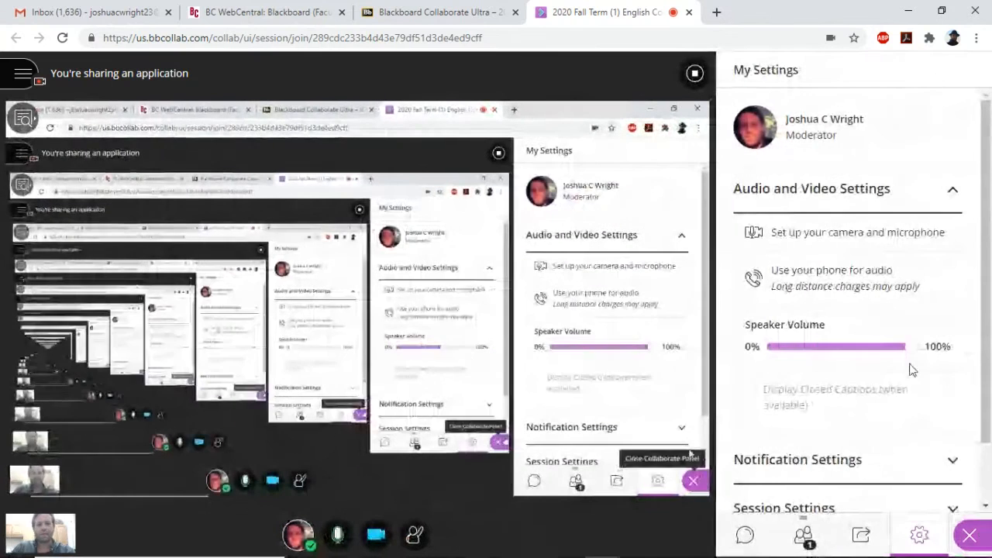
# Step: Post the message "agree" in the Everyone chat
pyautogui.click(744, 536)
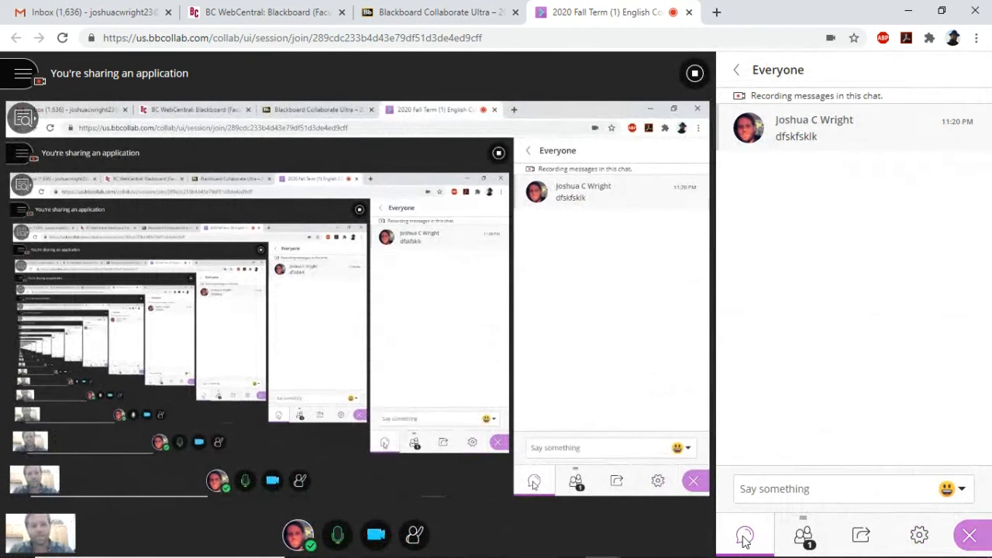
pyautogui.click(820, 489)
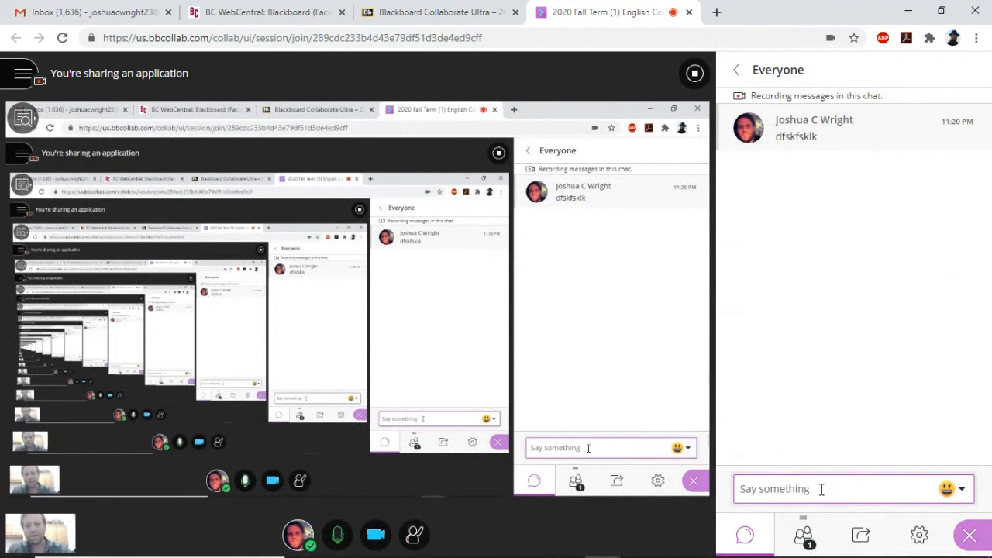
pyautogui.write('agree')
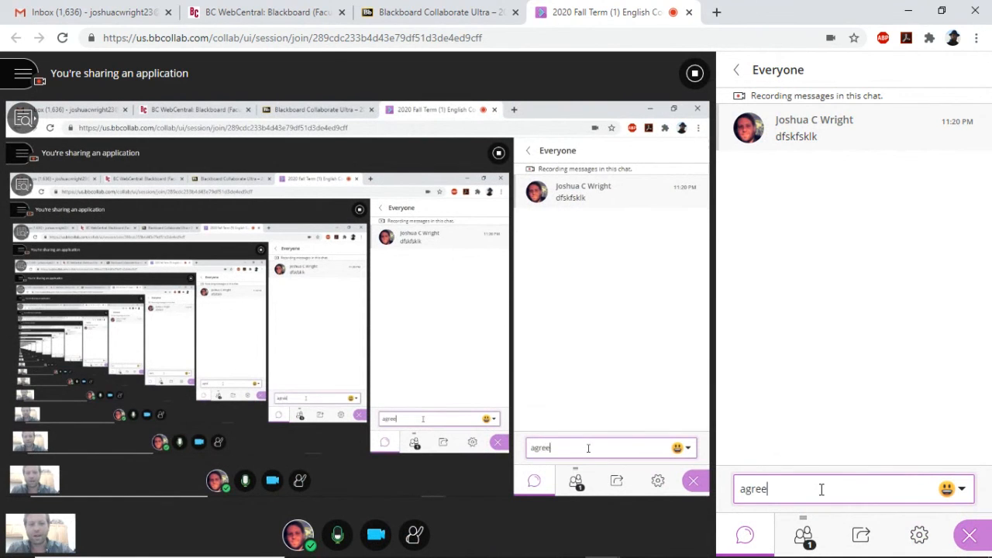
pyautogui.press('Return')
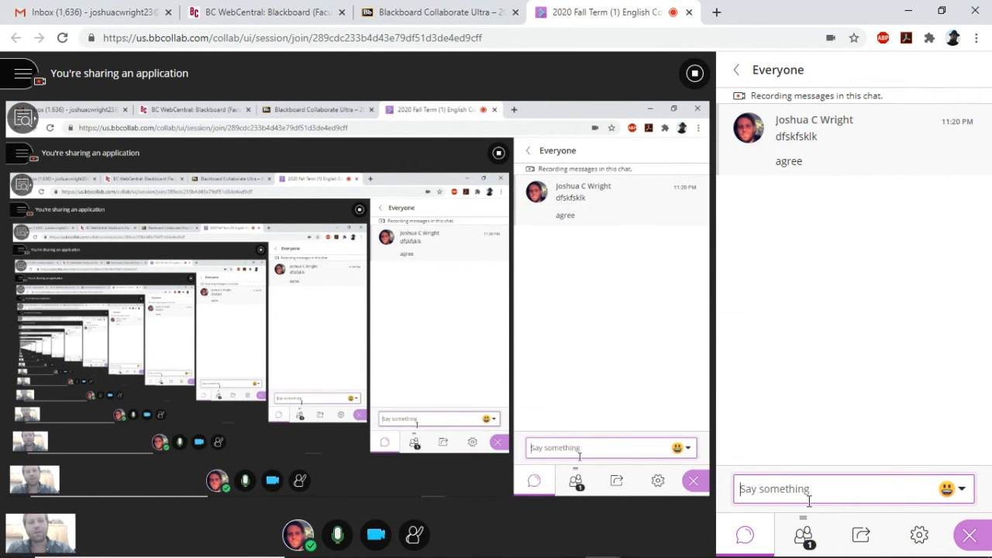
# Step: Raise a hand in the session and lower it again
pyautogui.click(414, 537)
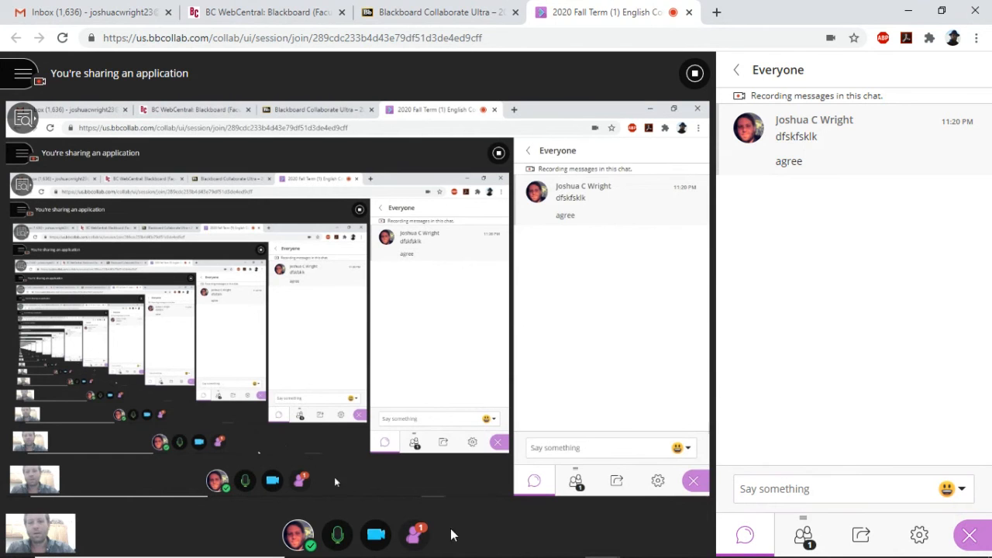
pyautogui.click(416, 534)
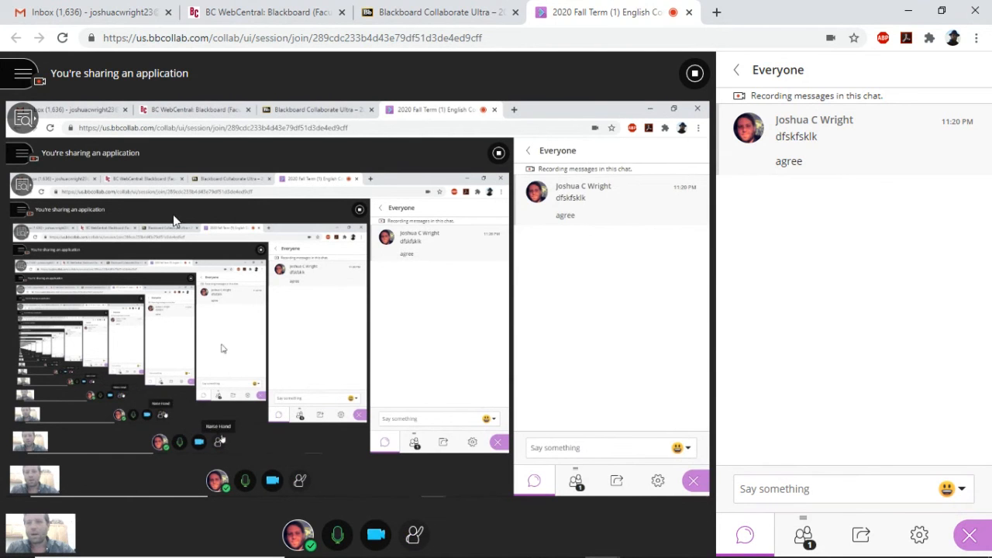
# Step: Display the content sharing options and examine the session menu with its recording, phone audio, help and leave options
pyautogui.click(860, 535)
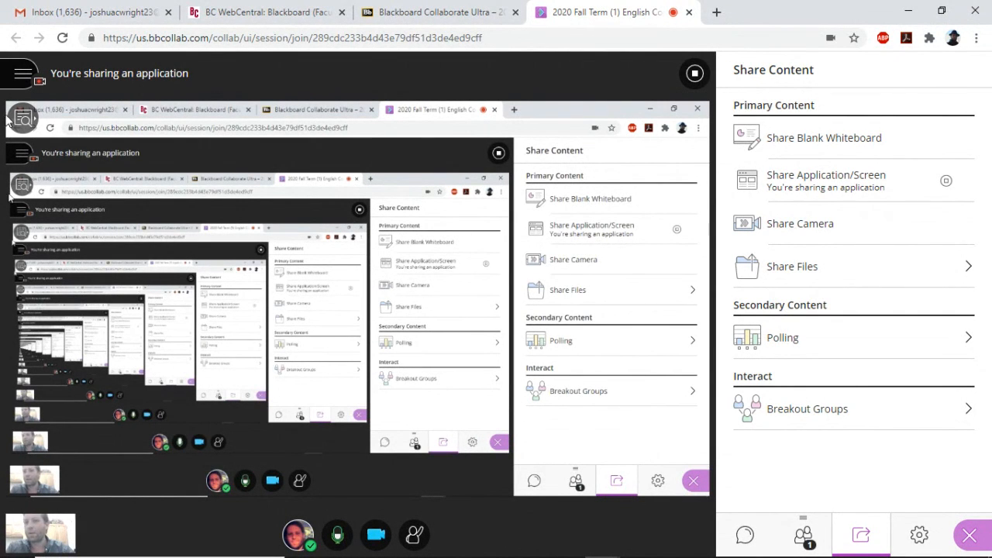
pyautogui.click(21, 77)
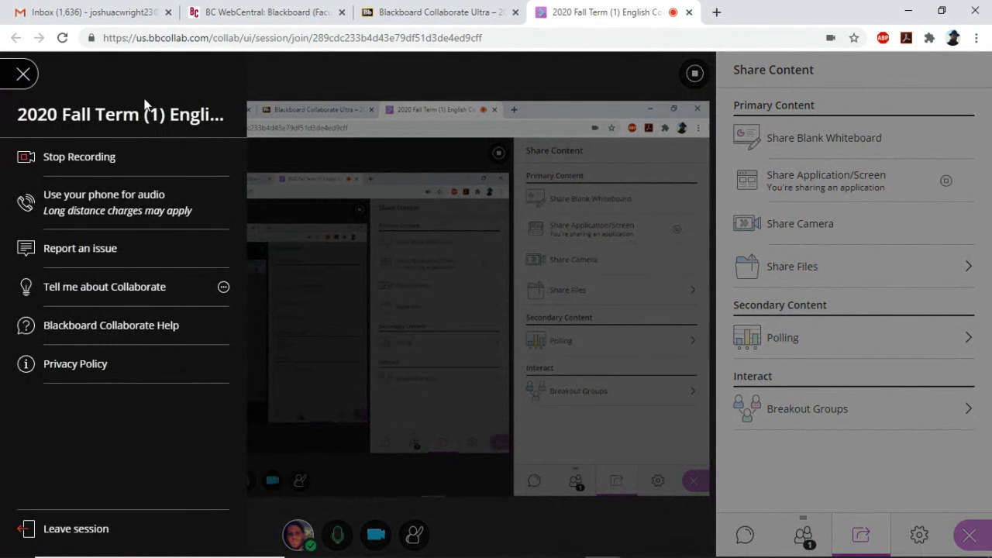
pyautogui.click(309, 74)
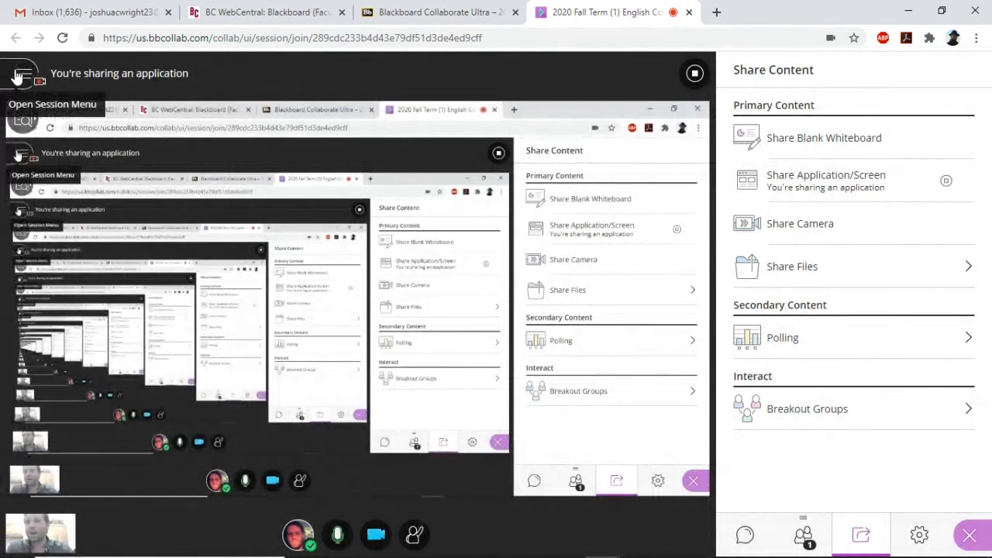
pyautogui.click(20, 76)
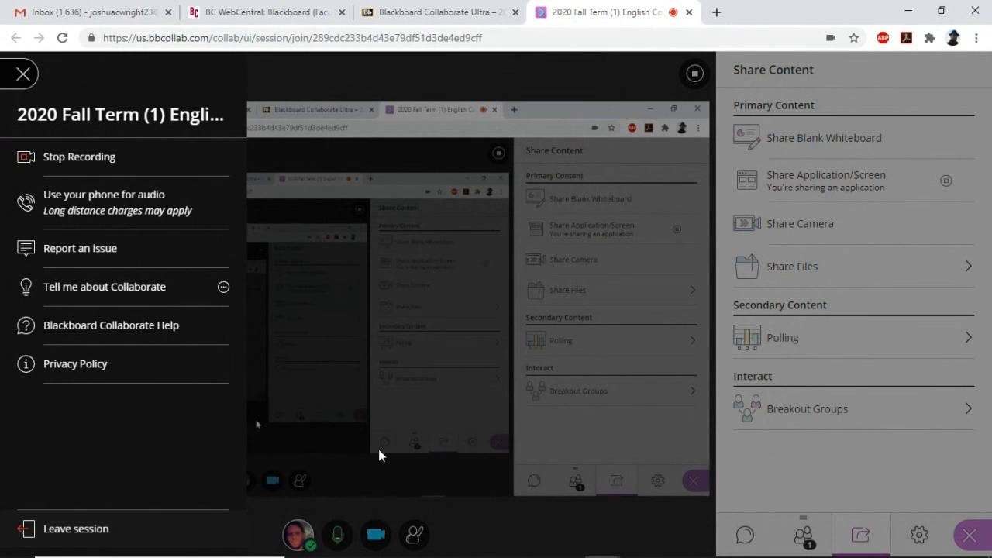
pyautogui.click(437, 448)
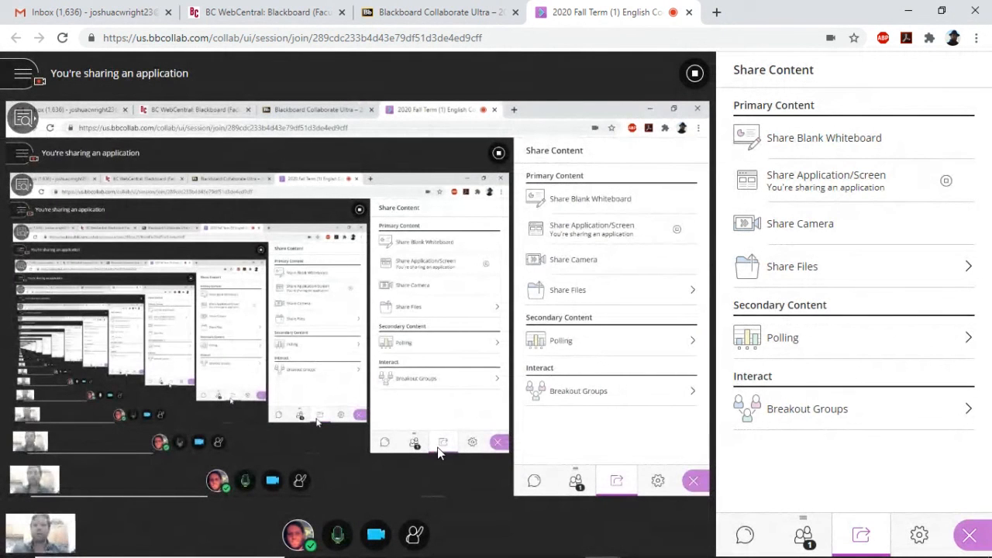